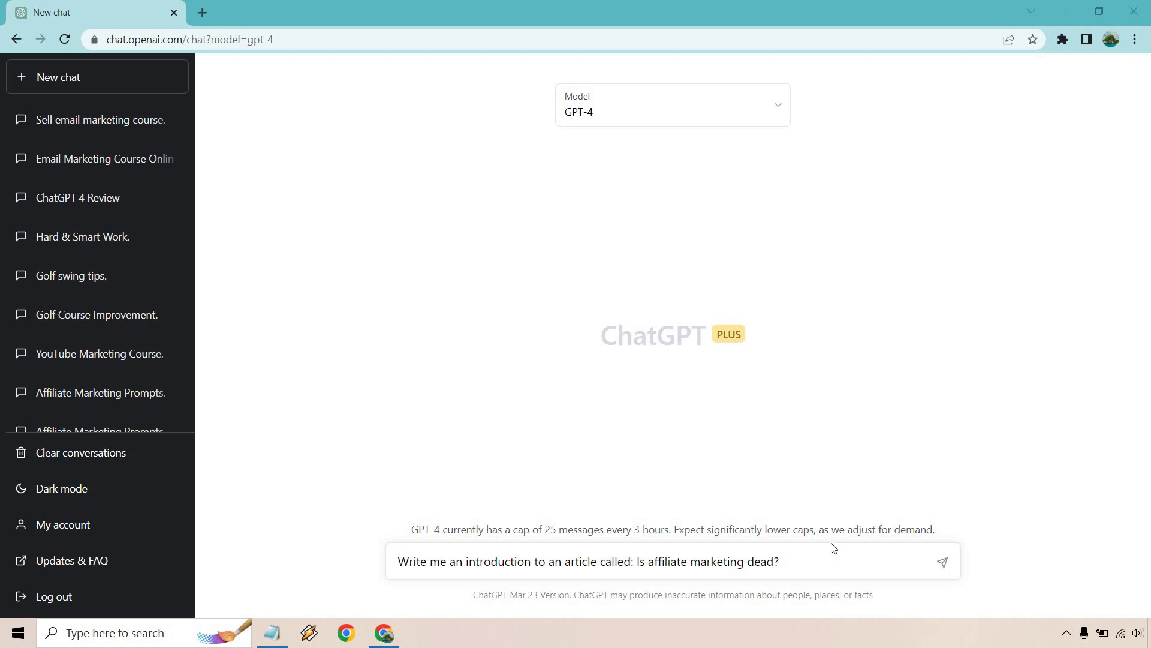
Submit the plain prompt for the 'Is affiliate marketing dead?' article introduction.
{"action": "key", "text": "Return"}
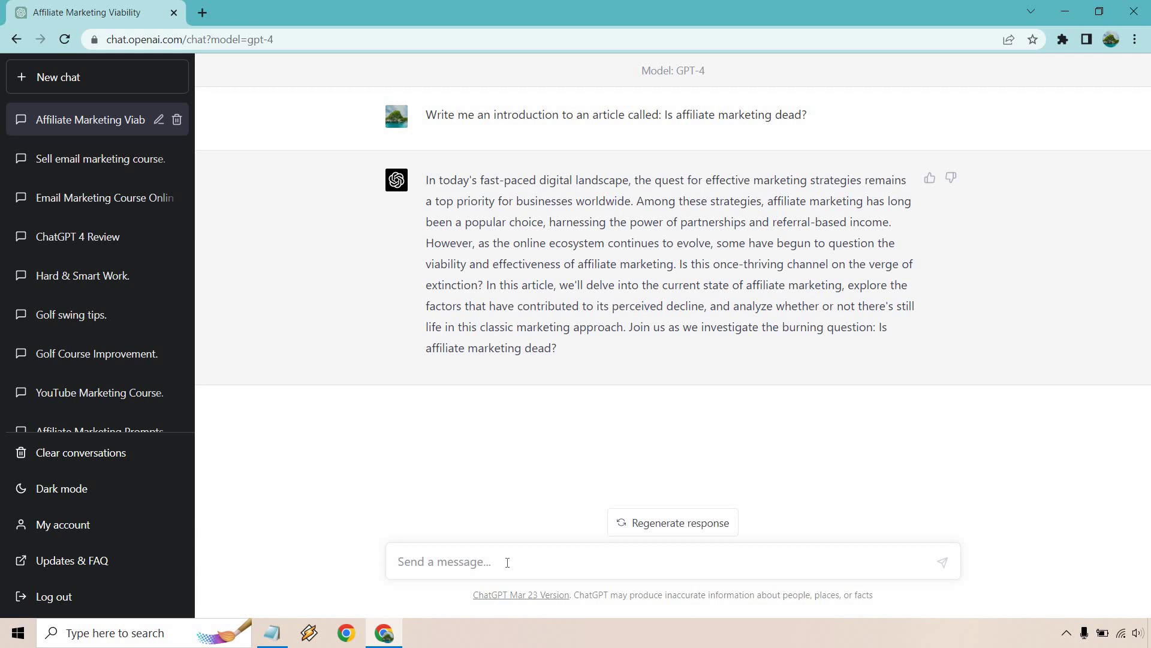
Send the two-paragraph context prompt asking for a joking introduction mocking affiliate marketing doubters.
{"action": "type", "text": "Write me an introduction to an article called: Is affiliate marketing dead?  Here is context for this introduction. Affiliate marketing is not dead, and joking make fun of the people who always think online marketing tactics are dead or dying."}
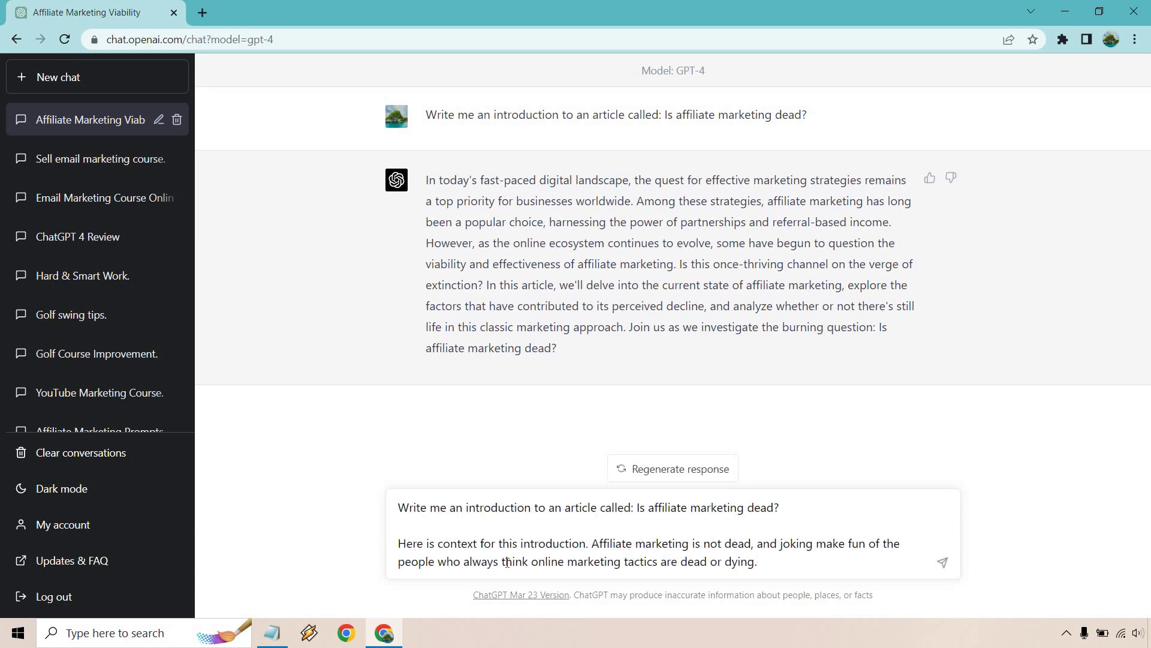
{"action": "type", "text": "ly"}
{"action": "key", "text": "Return"}
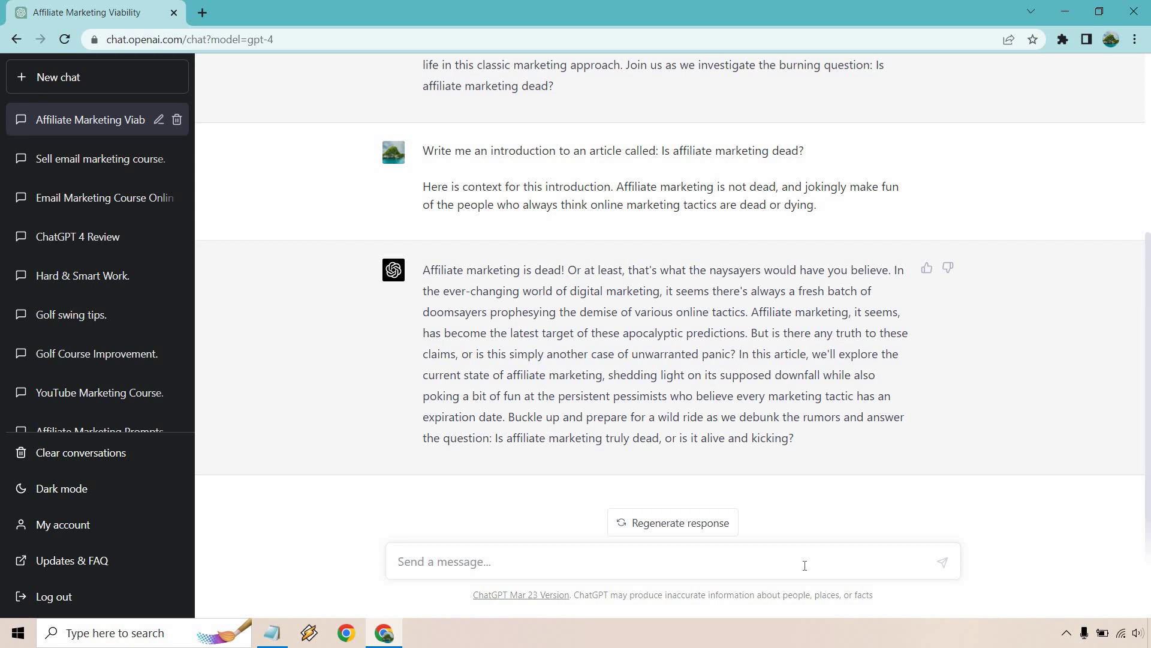
{"action": "scroll", "coordinate": [1036, 408], "scroll_direction": "up", "scroll_amount": 3}
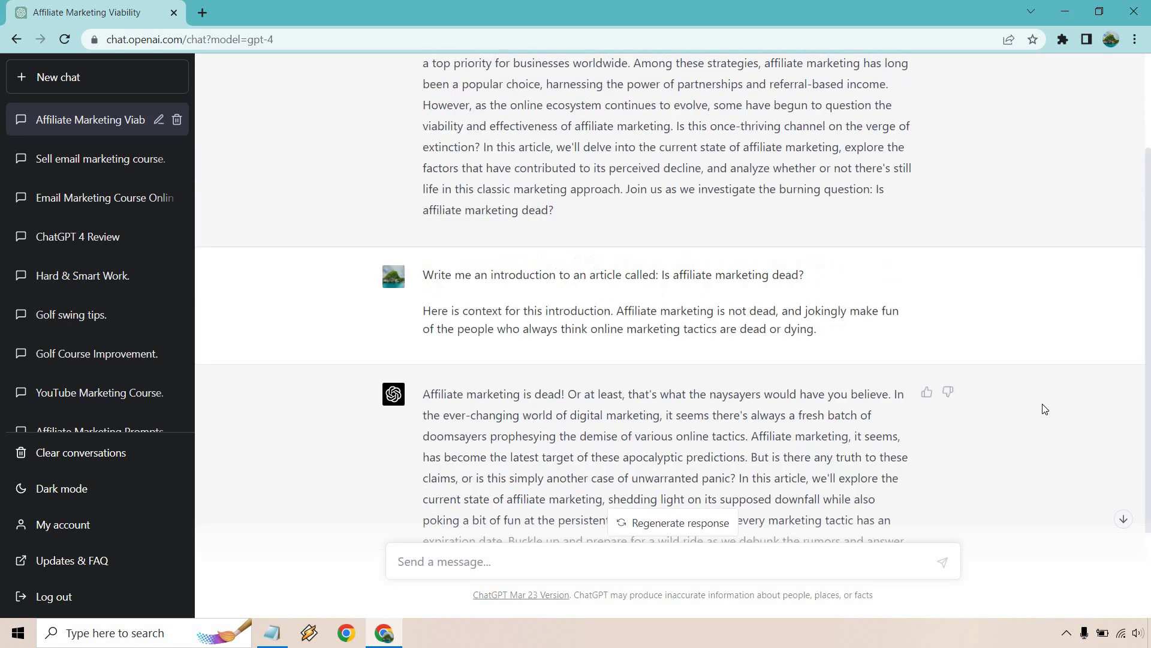
{"action": "scroll", "coordinate": [1045, 409], "scroll_direction": "up", "scroll_amount": 1}
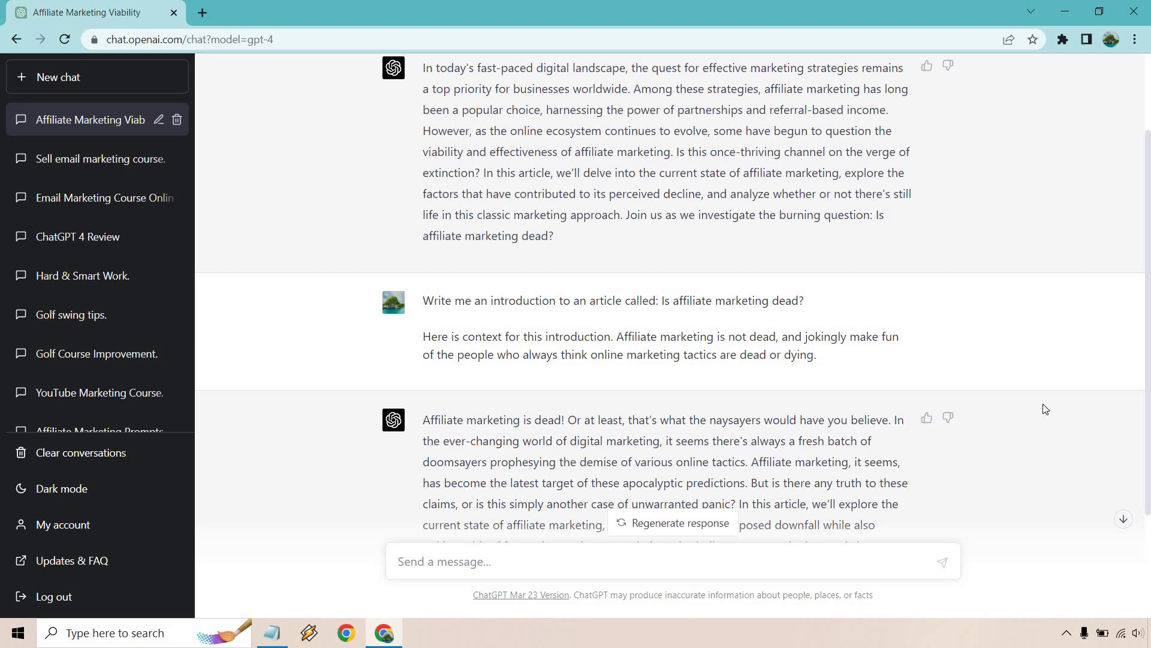
{"action": "scroll", "coordinate": [1038, 393], "scroll_direction": "down", "scroll_amount": 3}
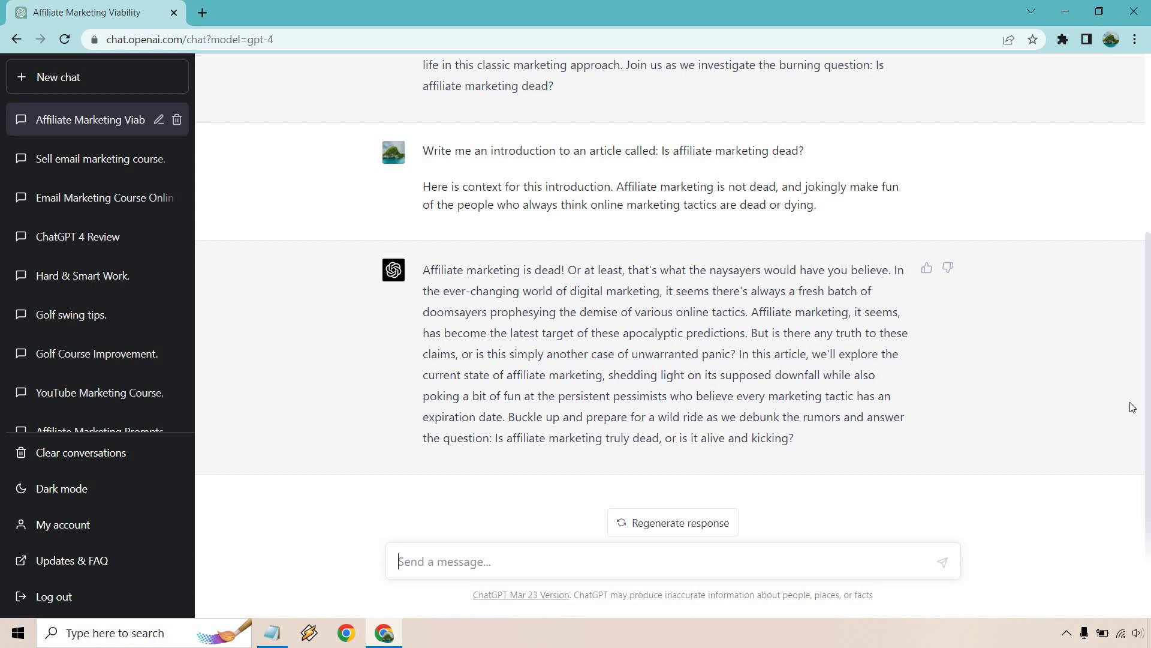
{"action": "scroll", "coordinate": [1132, 407], "scroll_direction": "up", "scroll_amount": 5}
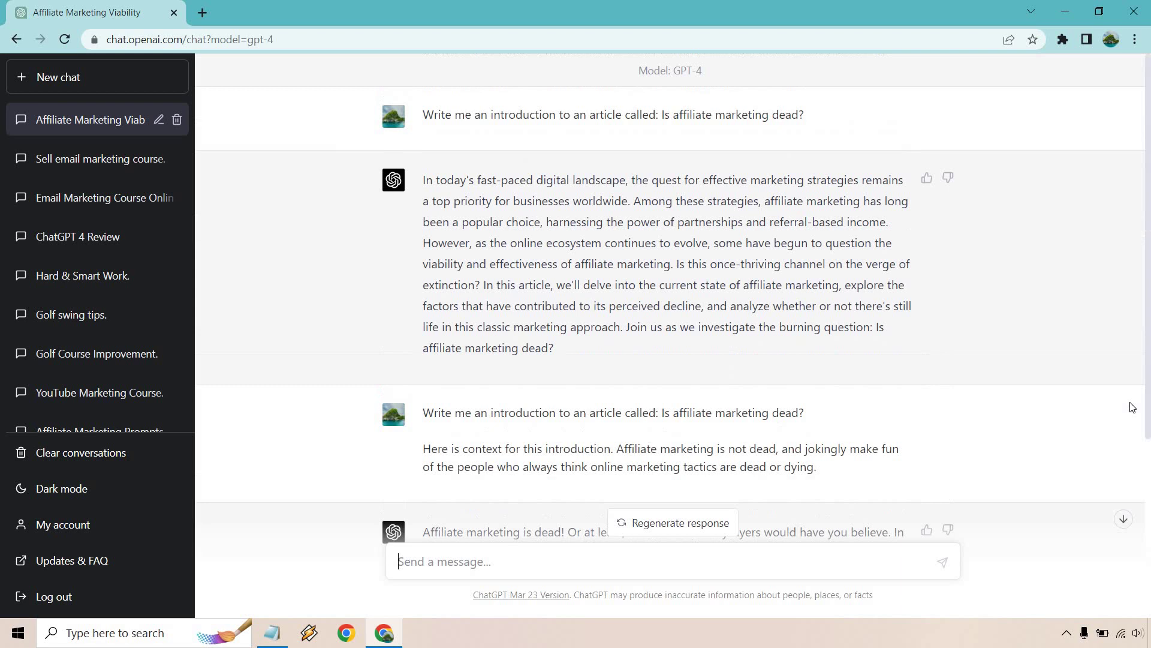
{"action": "left_click_drag", "start_coordinate": [806, 115], "coordinate": [479, 123]}
{"action": "left_click", "coordinate": [540, 159]}
{"action": "scroll", "coordinate": [728, 326], "scroll_direction": "down", "scroll_amount": 1}
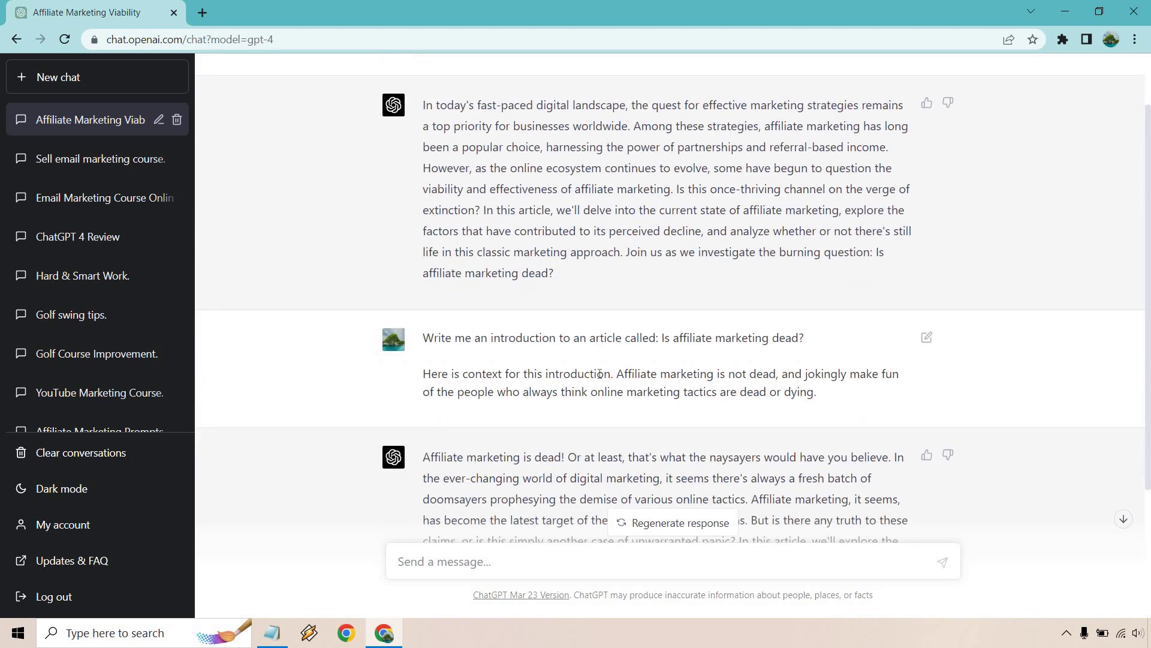
{"action": "left_click_drag", "start_coordinate": [827, 396], "coordinate": [444, 360]}
{"action": "left_click", "coordinate": [448, 360]}
{"action": "scroll", "coordinate": [450, 365], "scroll_direction": "up", "scroll_amount": 1}
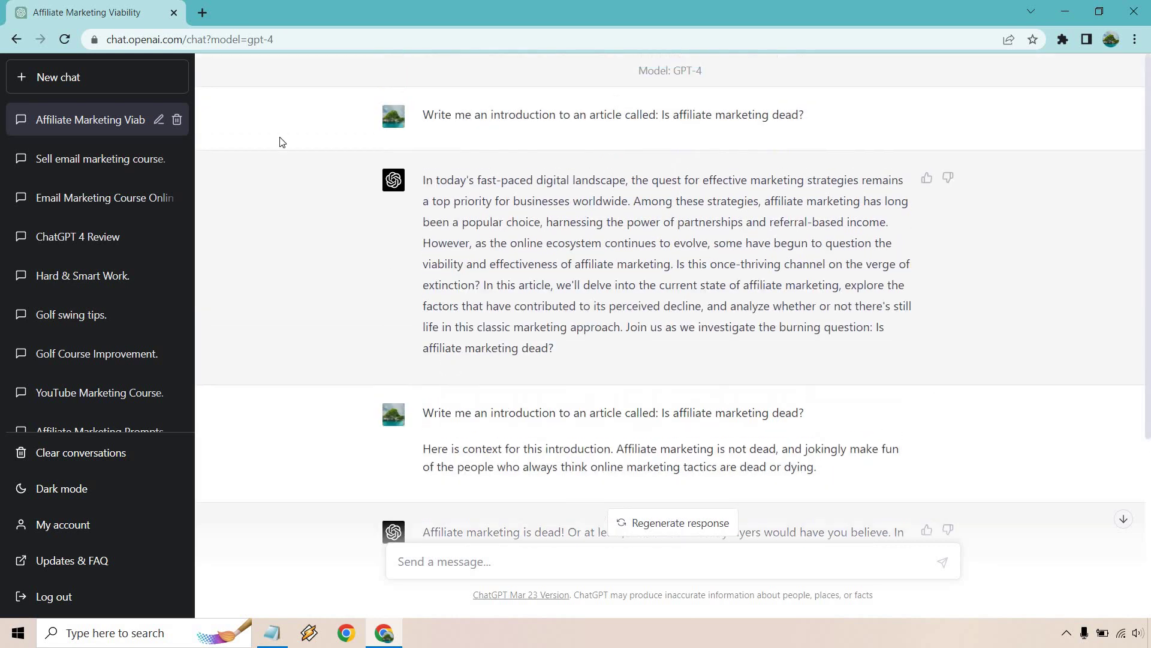
Start a new chat running on the GPT-4 model.
{"action": "left_click", "coordinate": [115, 78]}
{"action": "left_click", "coordinate": [166, 40]}
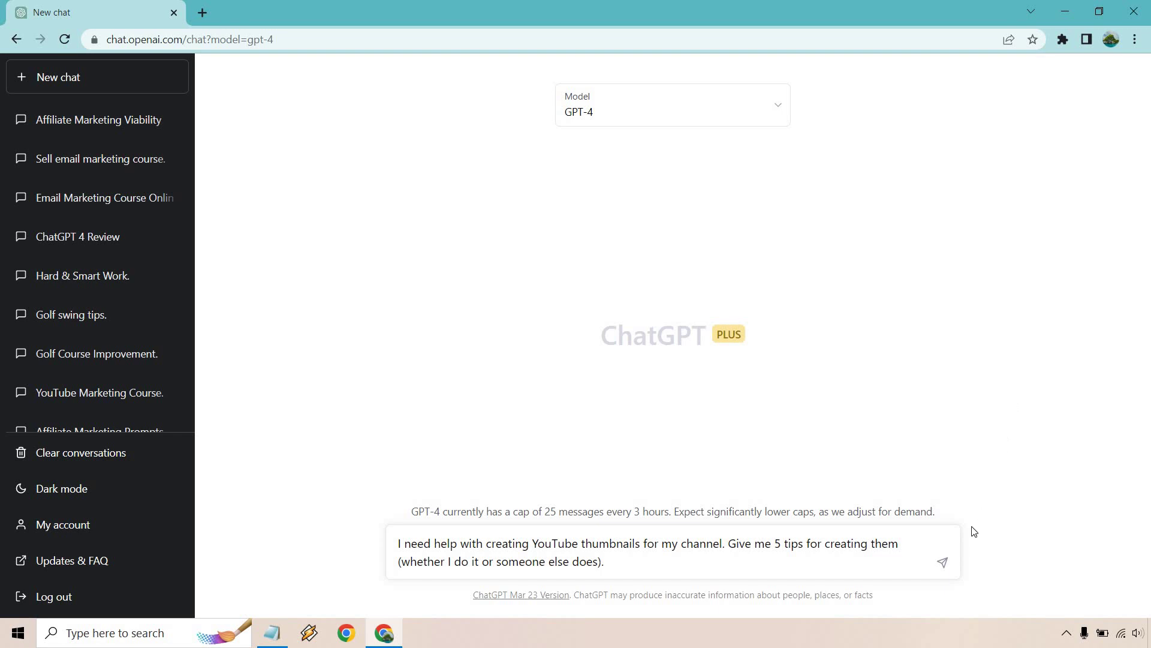
Send the request for 5 YouTube thumbnail tips.
{"action": "left_click", "coordinate": [943, 563]}
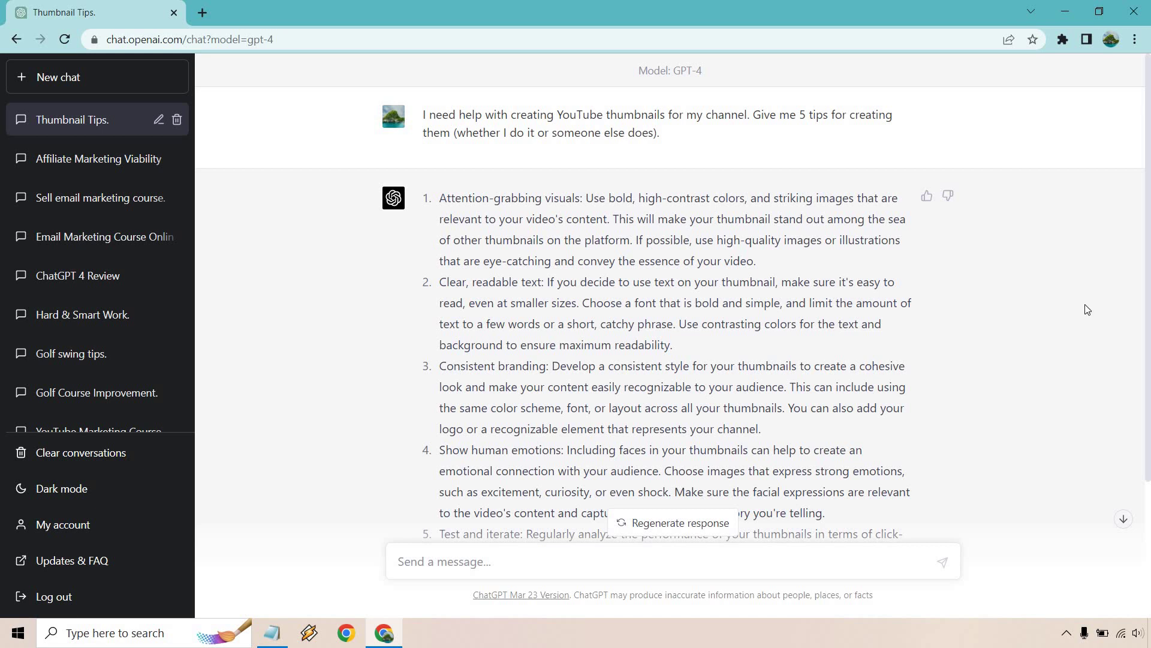
Highlight the 'Consistent branding' tip and paste the Marketing Island blue-and-green branding follow-up.
{"action": "scroll", "coordinate": [790, 267], "scroll_direction": "down", "scroll_amount": 1}
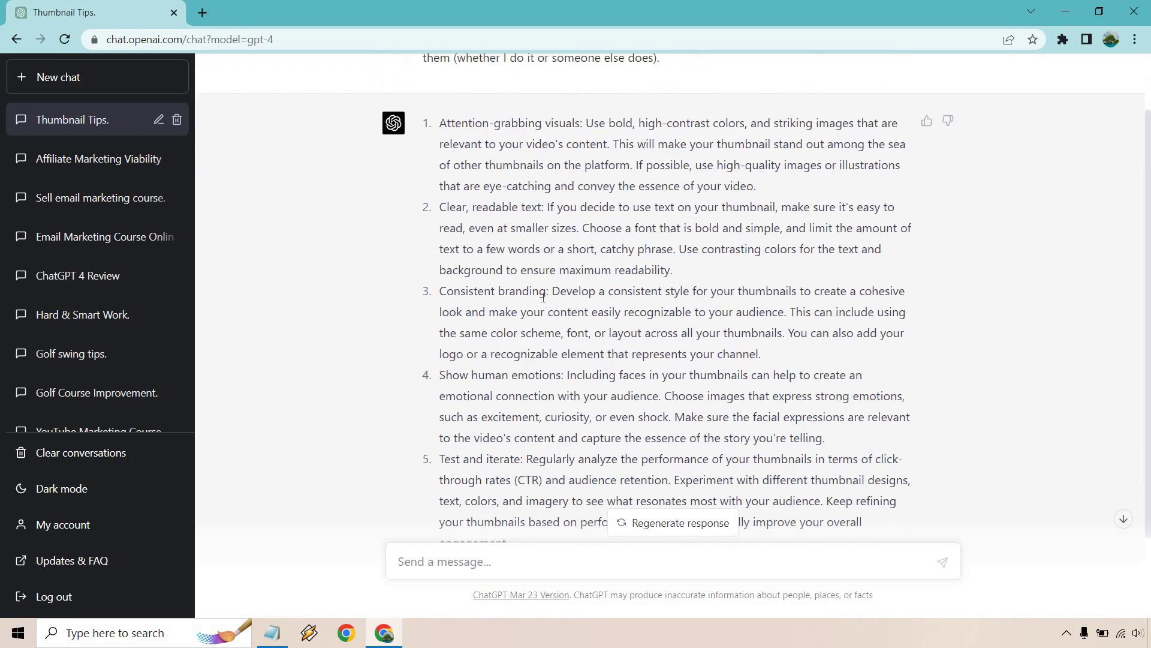
{"action": "left_click_drag", "start_coordinate": [539, 293], "coordinate": [501, 304]}
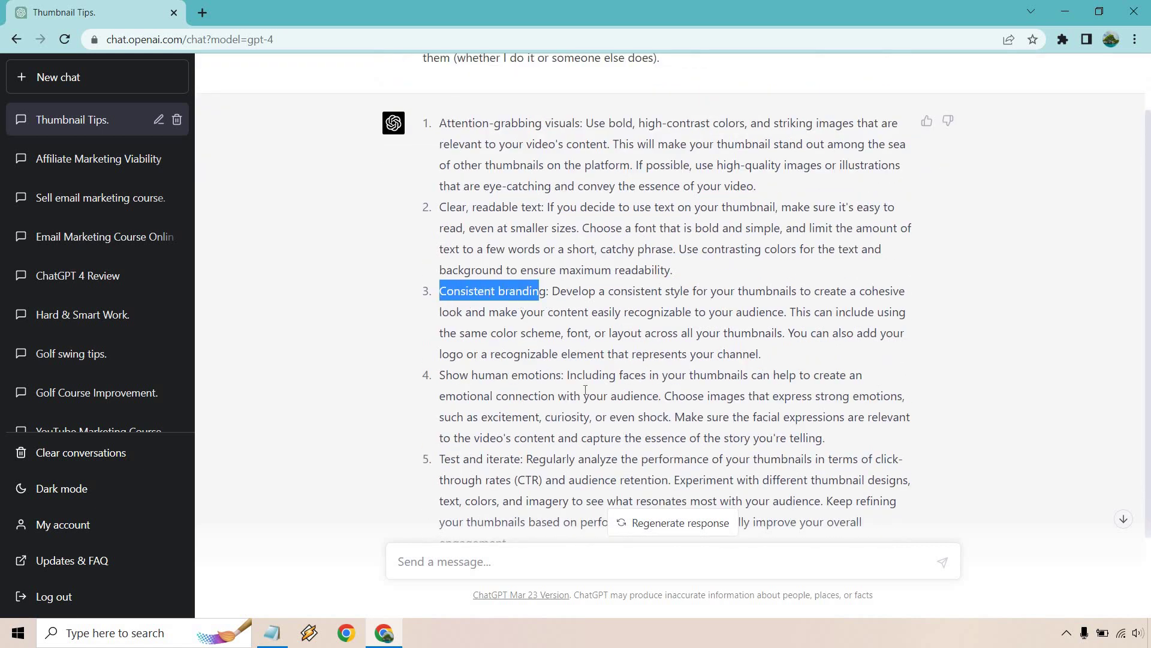
{"action": "left_click", "coordinate": [555, 564]}
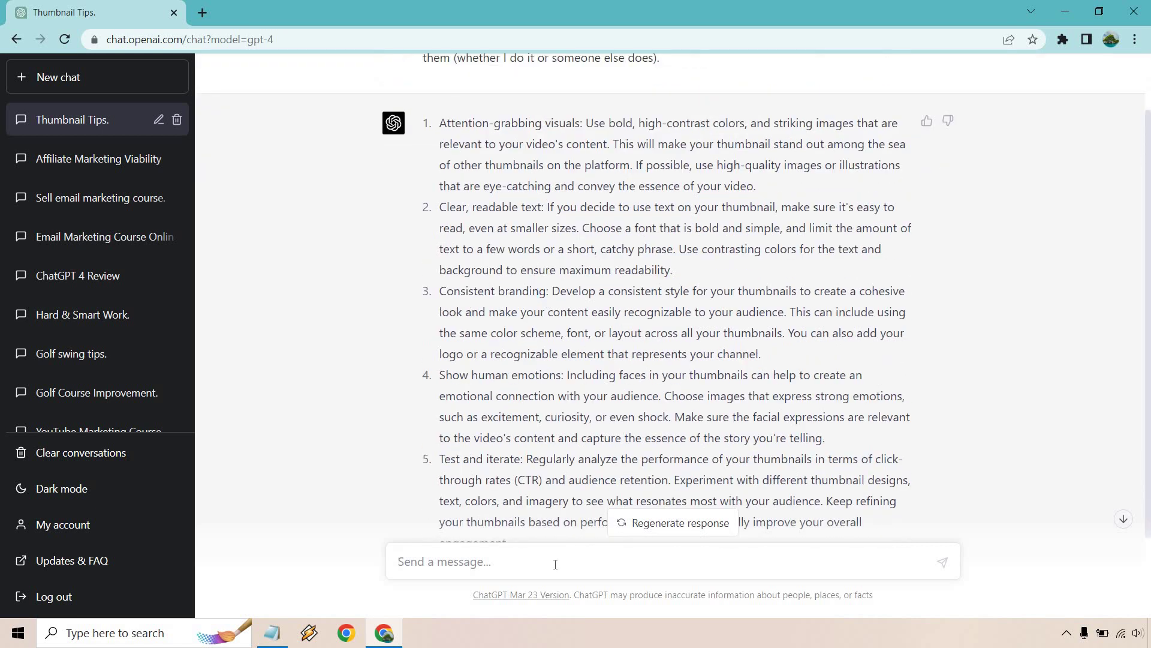
{"action": "type", "text": "Let's talk about branding first. My YouTube channel is Marketing Island and I use a lot of blue and green. Please tell me more about how I can use my branding to my advantage for my YouTube channel and thumbnails."}
{"action": "scroll", "coordinate": [967, 399], "scroll_direction": "down", "scroll_amount": 2}
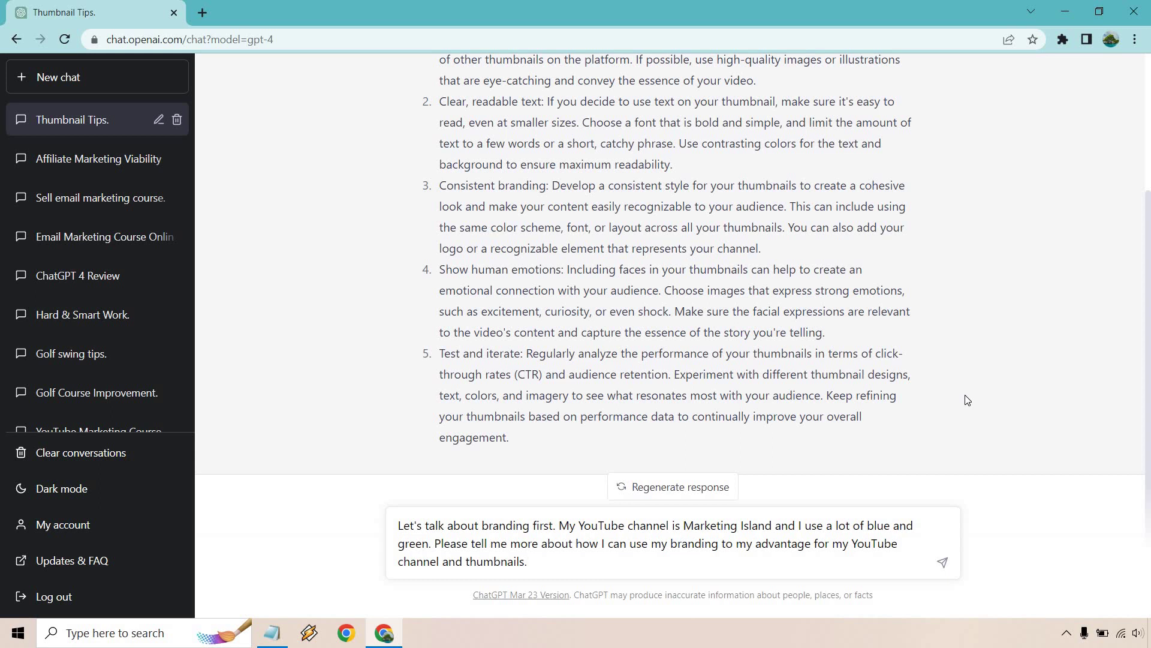
Send the branding question and scroll through GPT-4's seven Marketing Island branding strategies.
{"action": "left_click", "coordinate": [944, 563]}
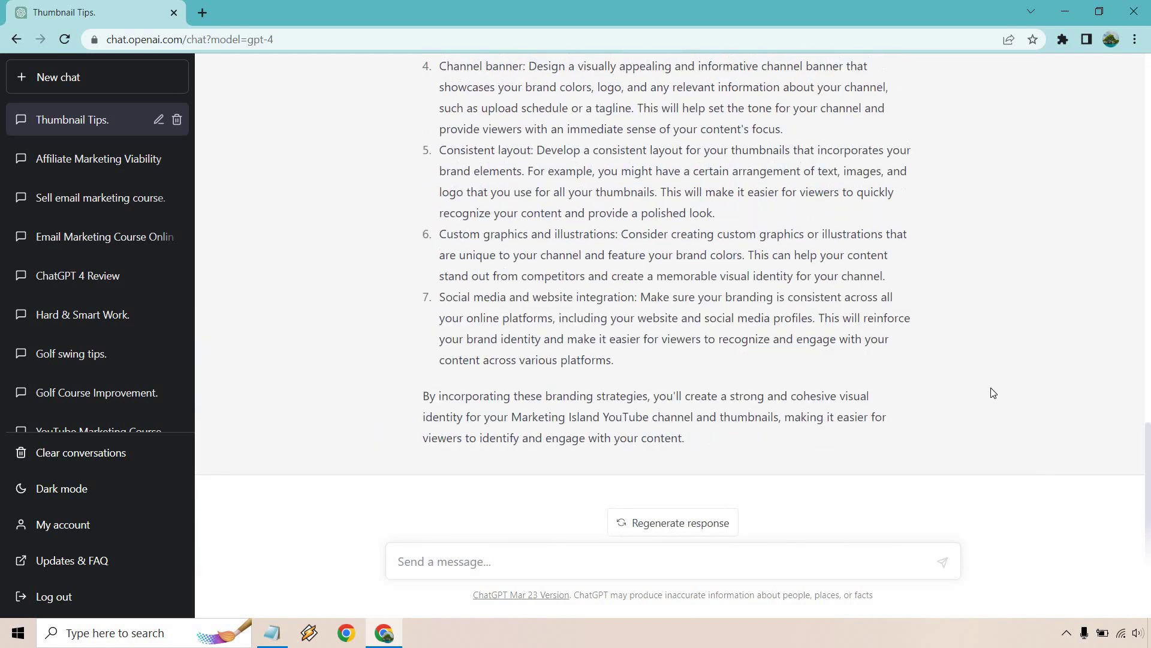
{"action": "scroll", "coordinate": [992, 392], "scroll_direction": "up", "scroll_amount": 2}
{"action": "scroll", "coordinate": [993, 393], "scroll_direction": "up", "scroll_amount": 5}
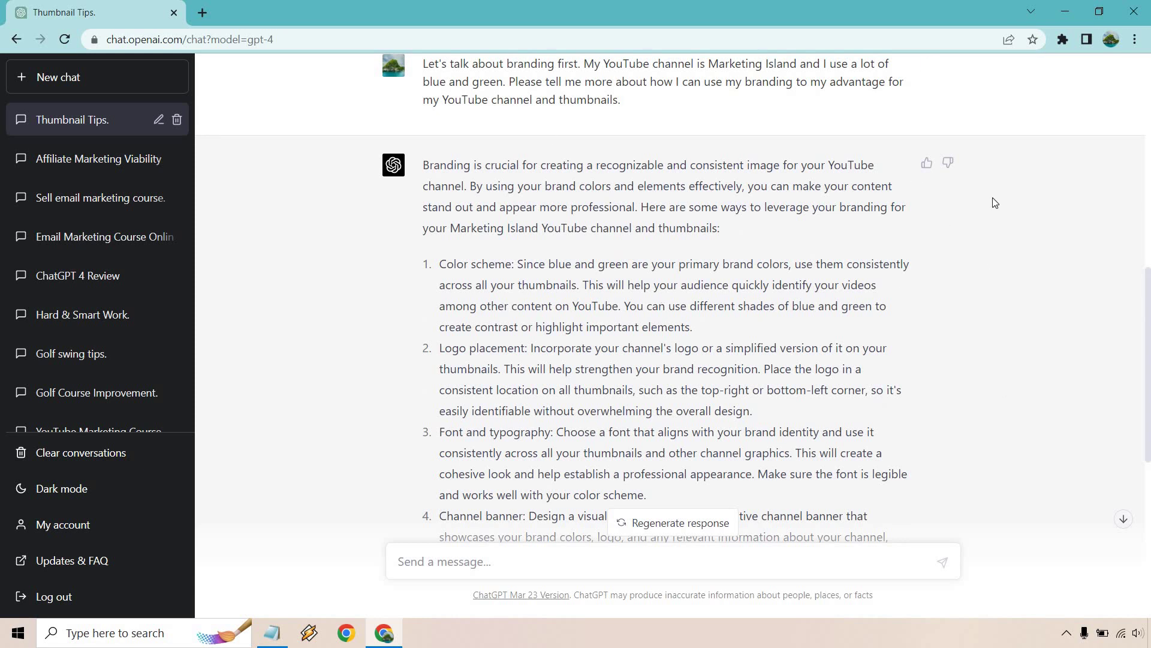
{"action": "scroll", "coordinate": [994, 201], "scroll_direction": "down", "scroll_amount": 1}
{"action": "scroll", "coordinate": [455, 201], "scroll_direction": "down", "scroll_amount": 1}
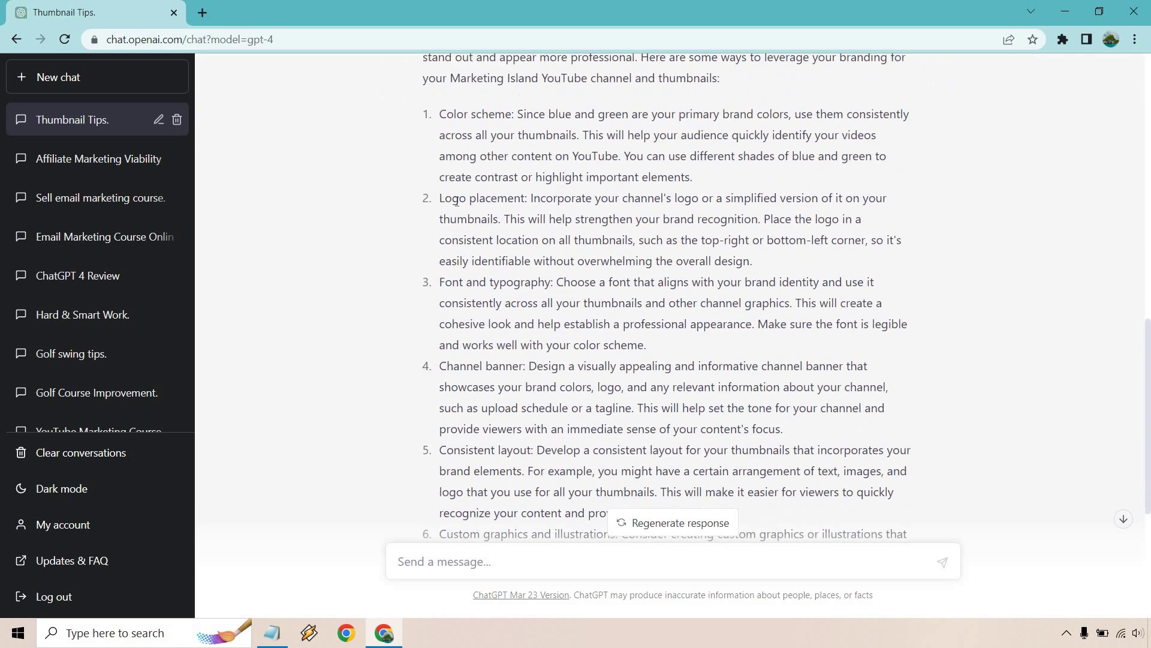
{"action": "scroll", "coordinate": [456, 201], "scroll_direction": "down", "scroll_amount": 1}
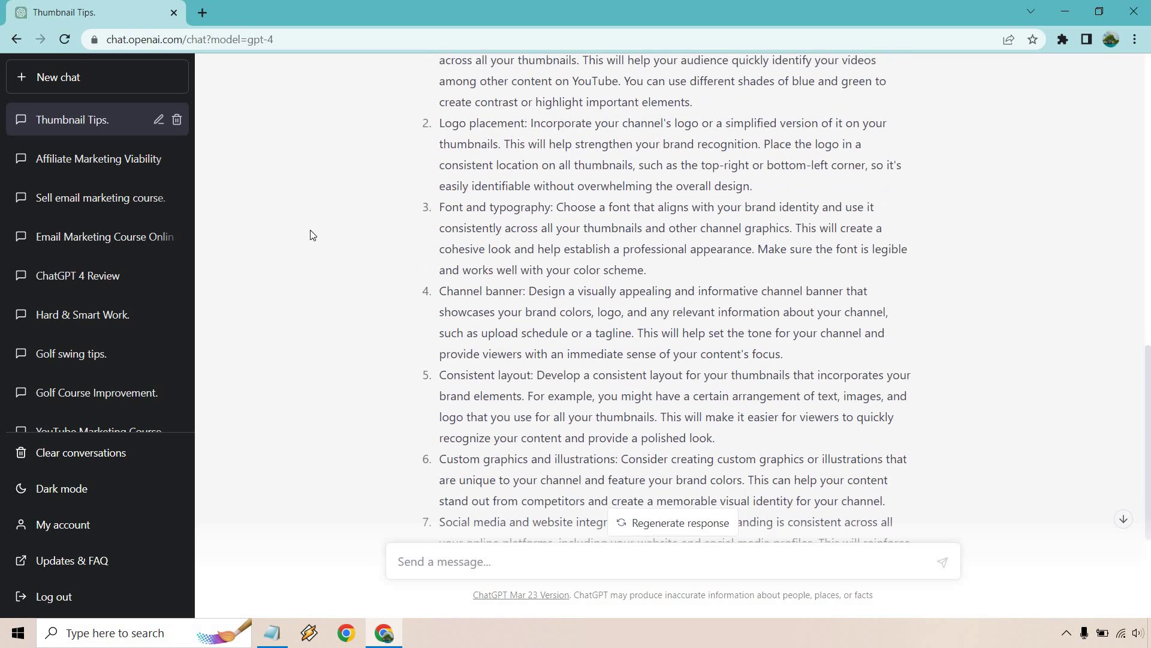
{"action": "scroll", "coordinate": [311, 234], "scroll_direction": "down", "scroll_amount": 2}
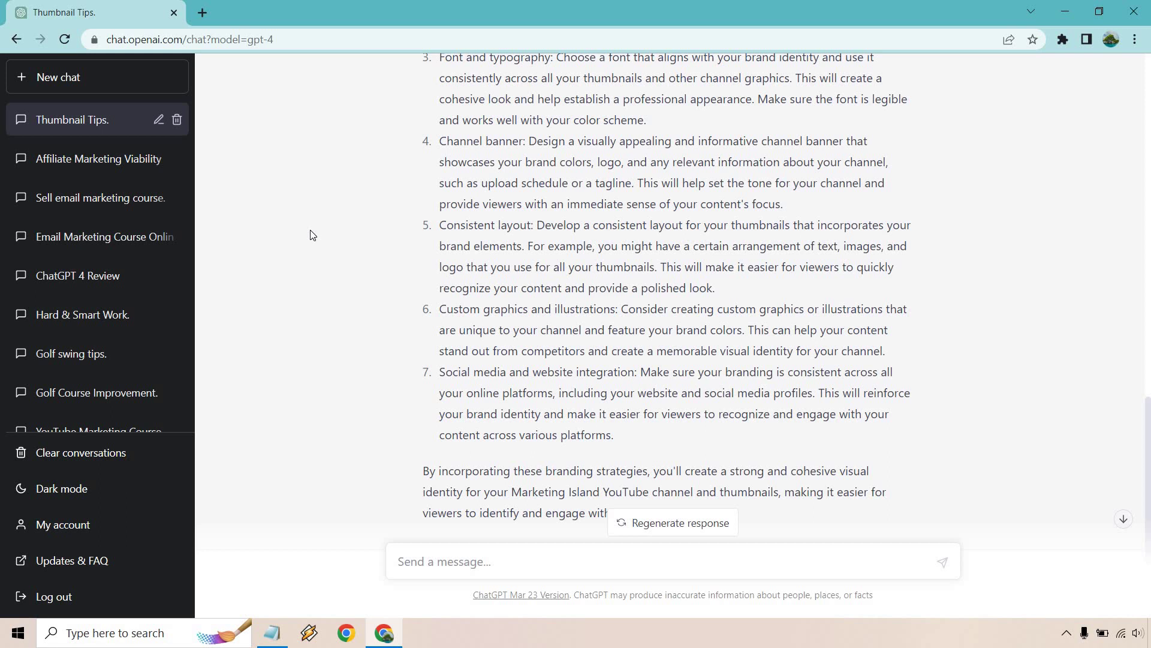
{"action": "scroll", "coordinate": [324, 287], "scroll_direction": "up", "scroll_amount": 3}
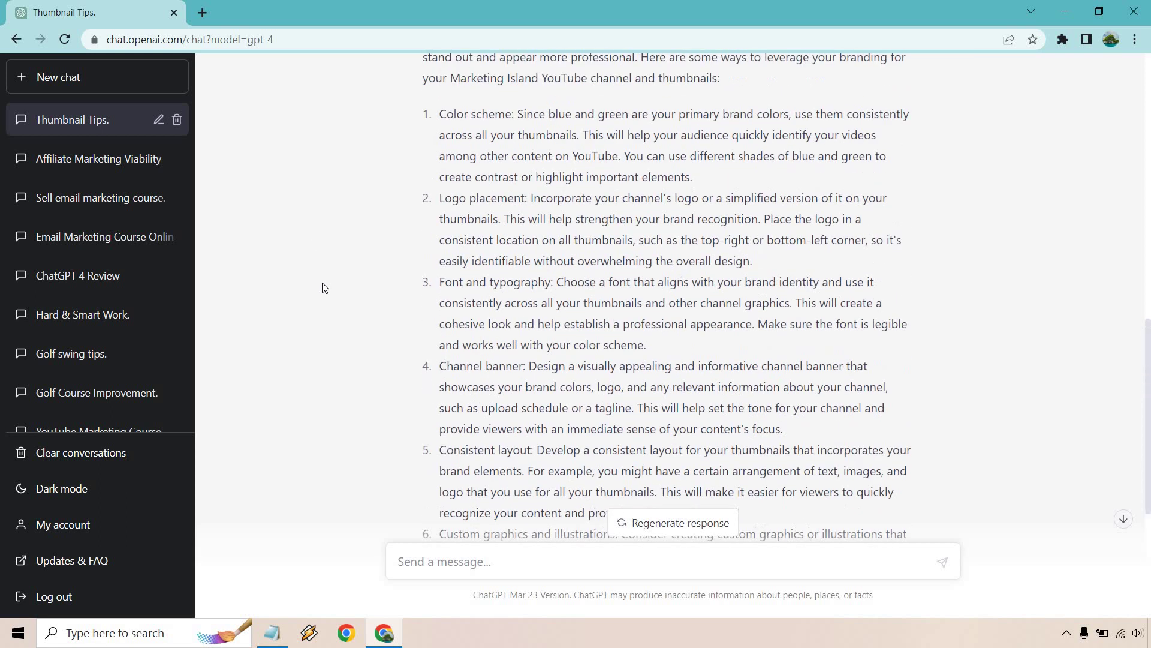
{"action": "scroll", "coordinate": [324, 288], "scroll_direction": "up", "scroll_amount": 1}
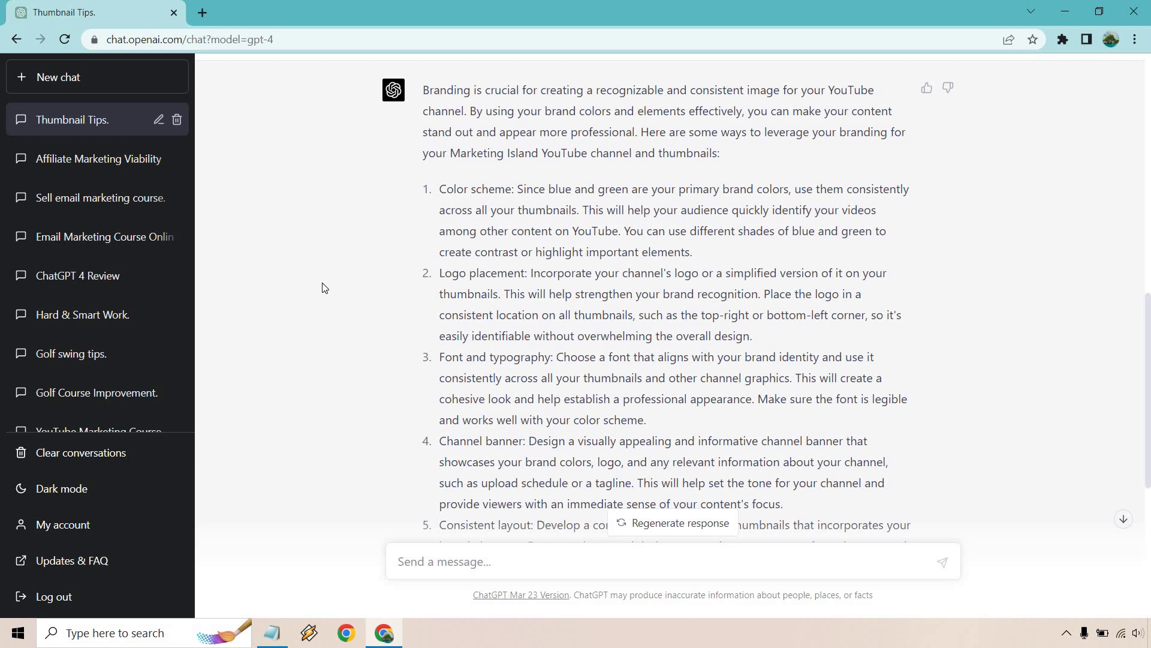
Bring the untitled Notepad window with the three prompting tips to the front.
{"action": "left_click", "coordinate": [272, 633]}
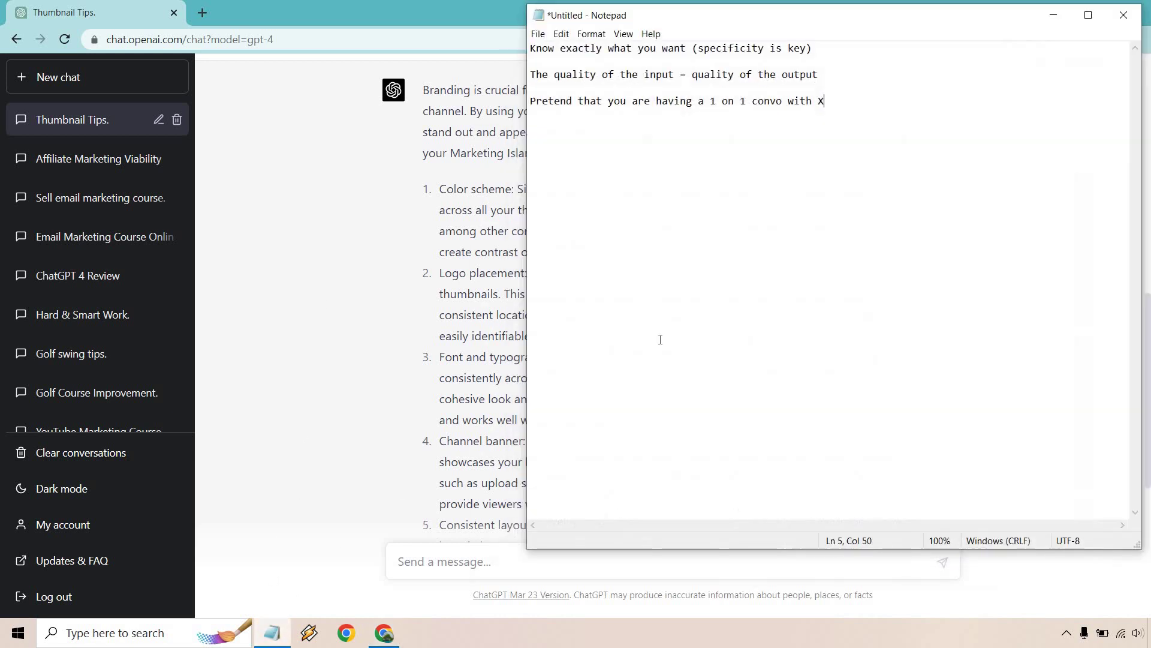